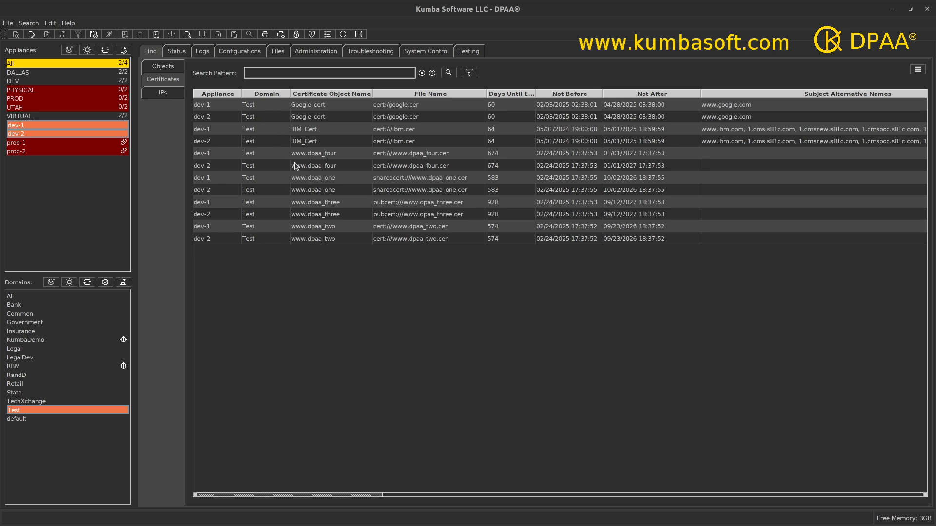
left_click(395, 133)
left_click(394, 144, "shift")
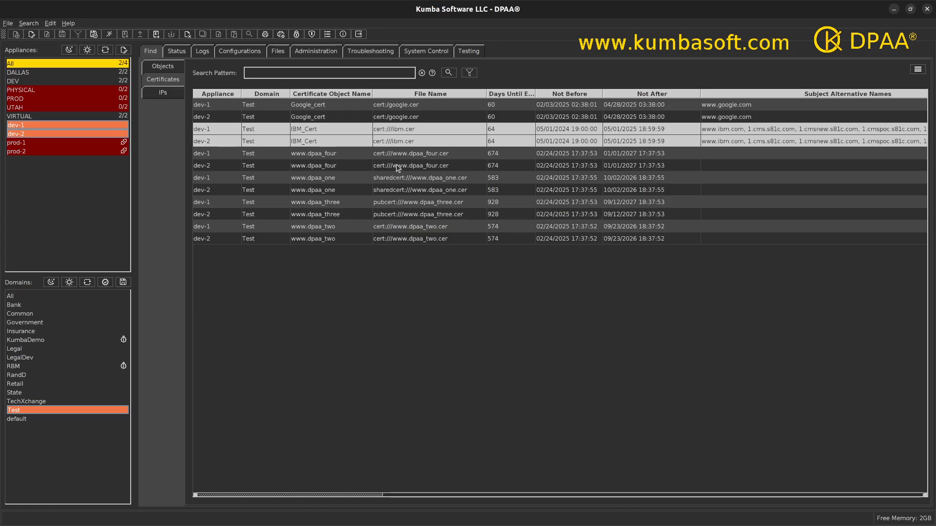
left_click(396, 154, "ctrl")
left_click(393, 166, "ctrl")
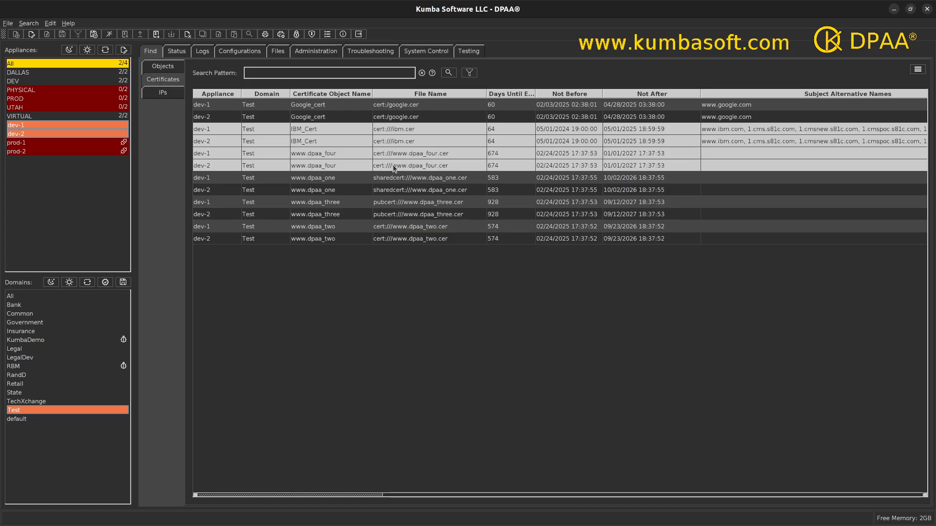
left_click(390, 179, "ctrl")
left_click(390, 190, "ctrl")
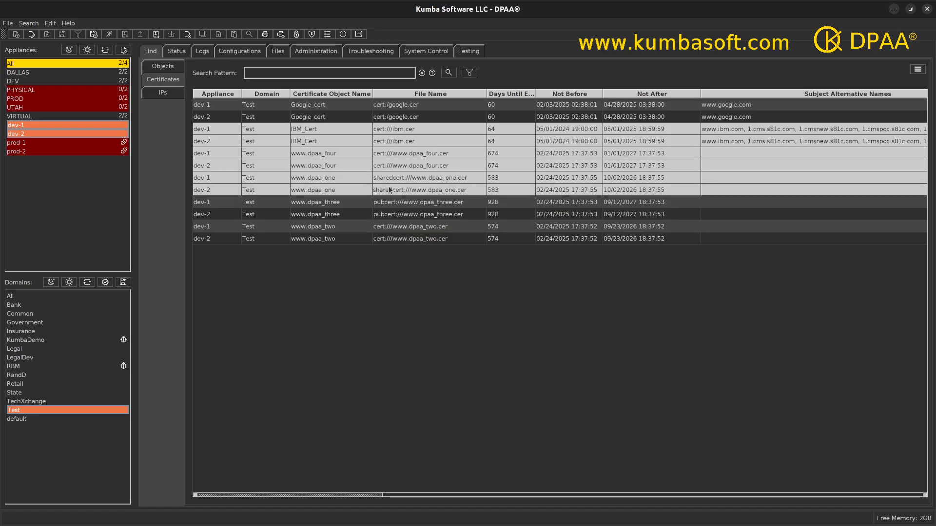
left_click(388, 202, "ctrl")
left_click(386, 215, "ctrl")
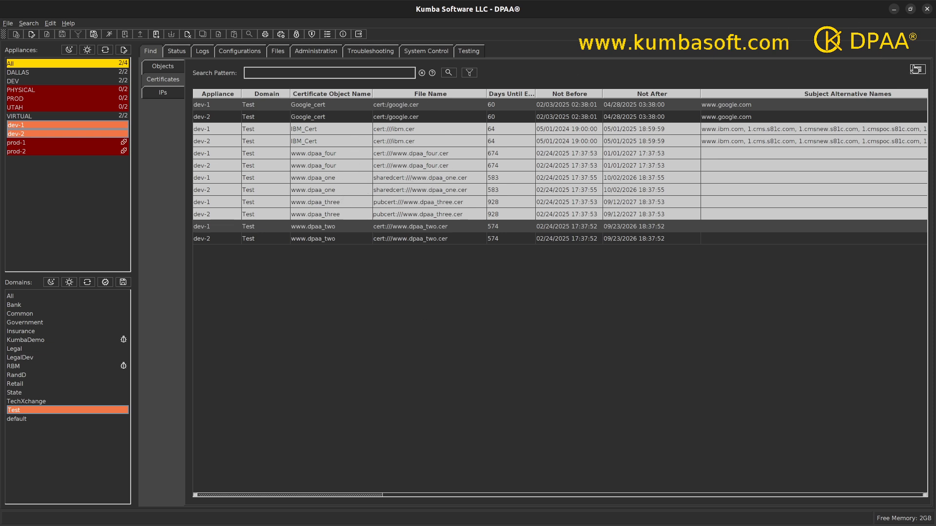
right_click(408, 159)
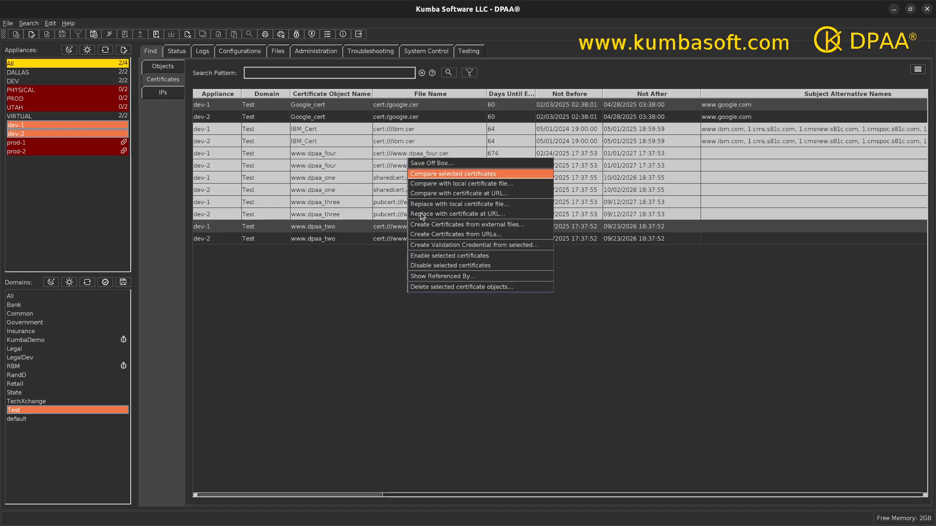
left_click(443, 287)
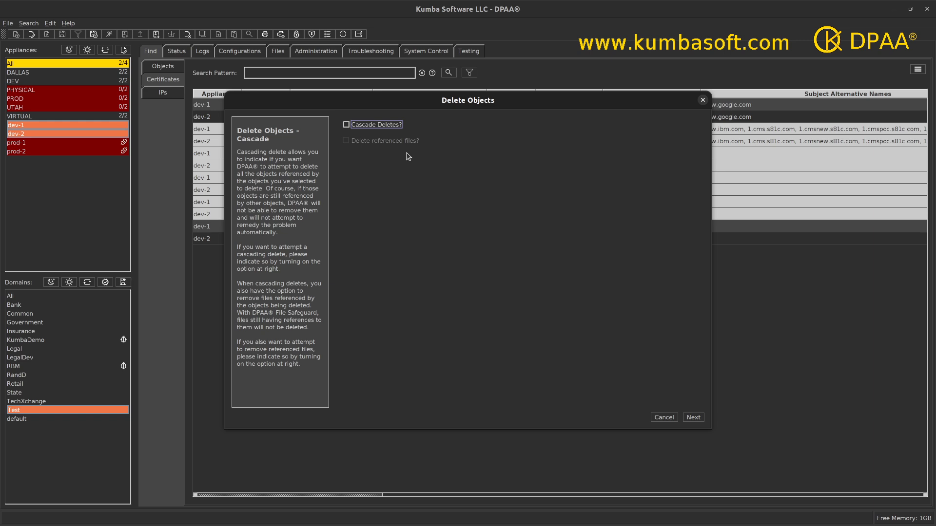
- Enable cascade deletes and deletion of referenced files, accept the permanent exceptions as listed, and enlarge the list of objects to delete
left_click(346, 125)
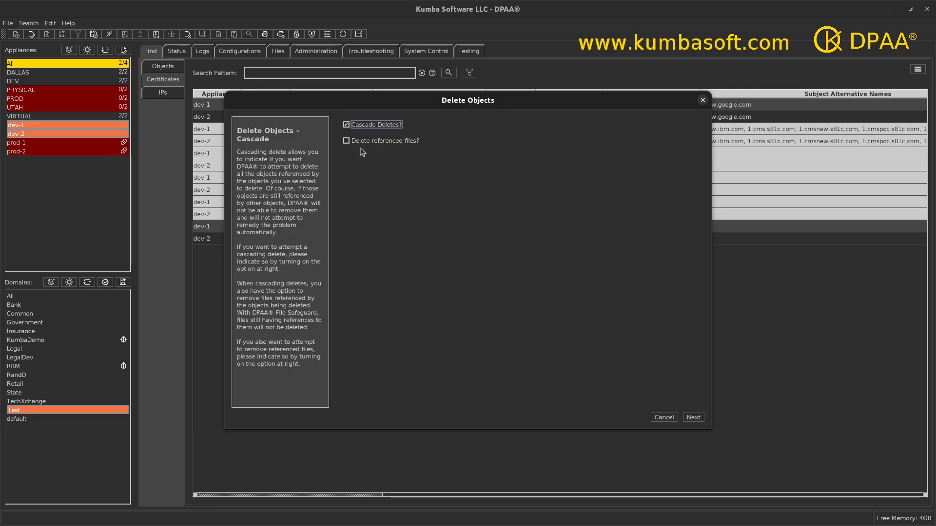
left_click(347, 141)
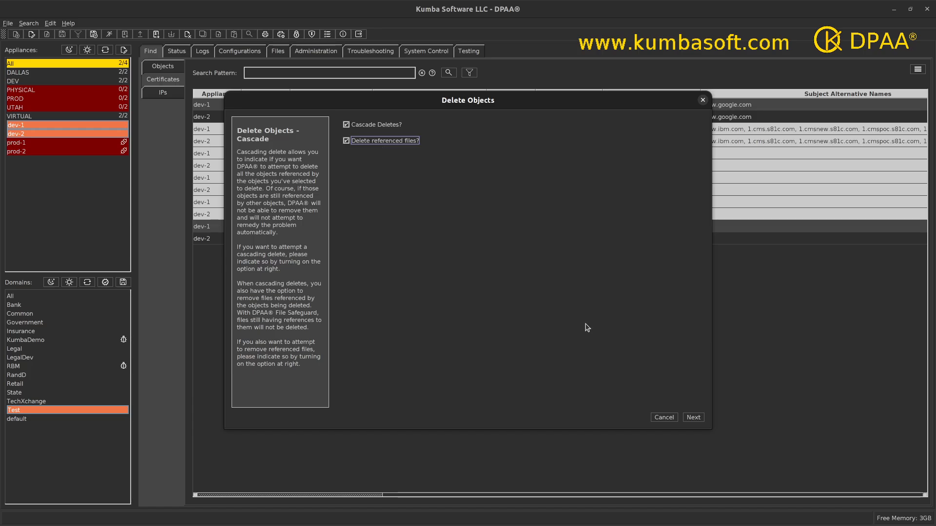
left_click(694, 418)
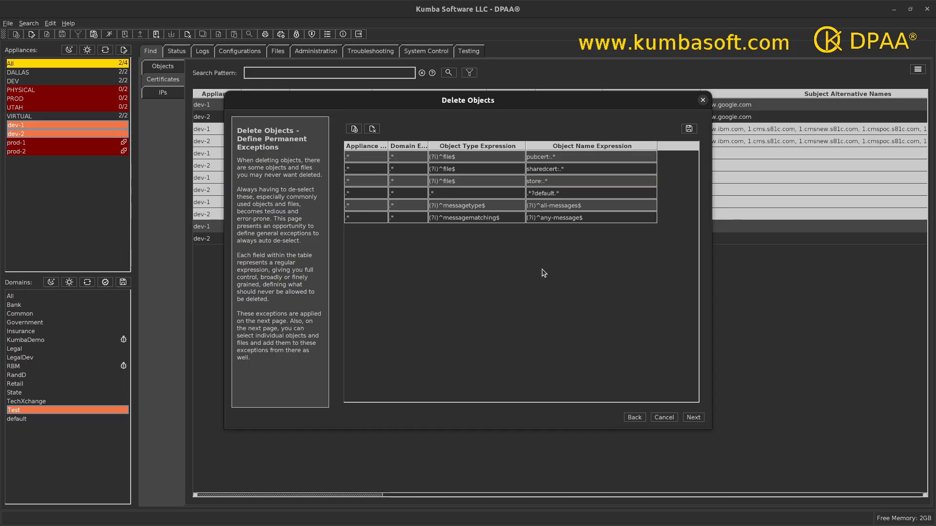
left_click(694, 418)
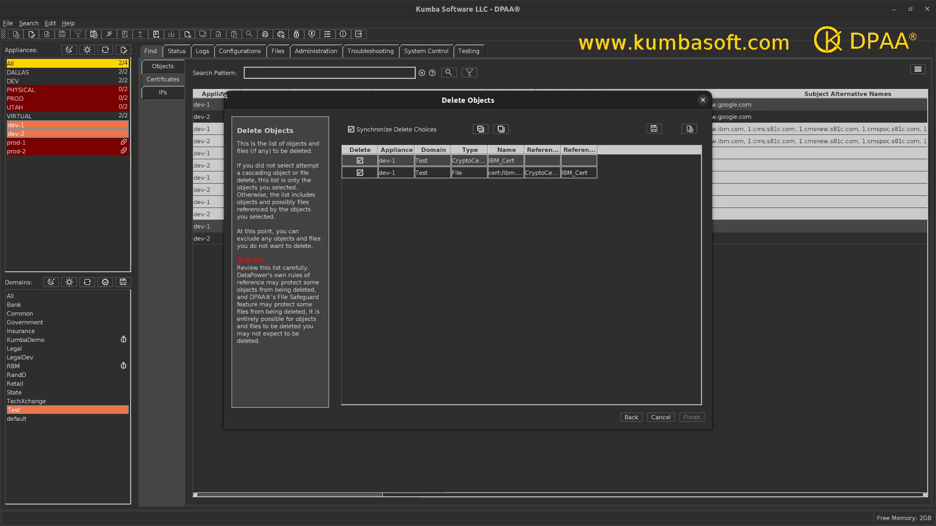
left_click_drag(225, 99, 123, 73)
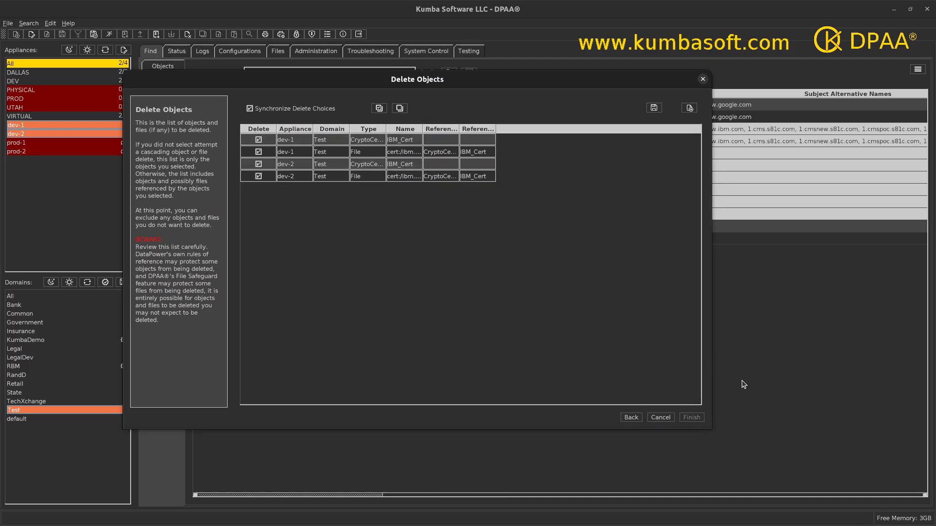
left_click_drag(712, 432, 823, 461)
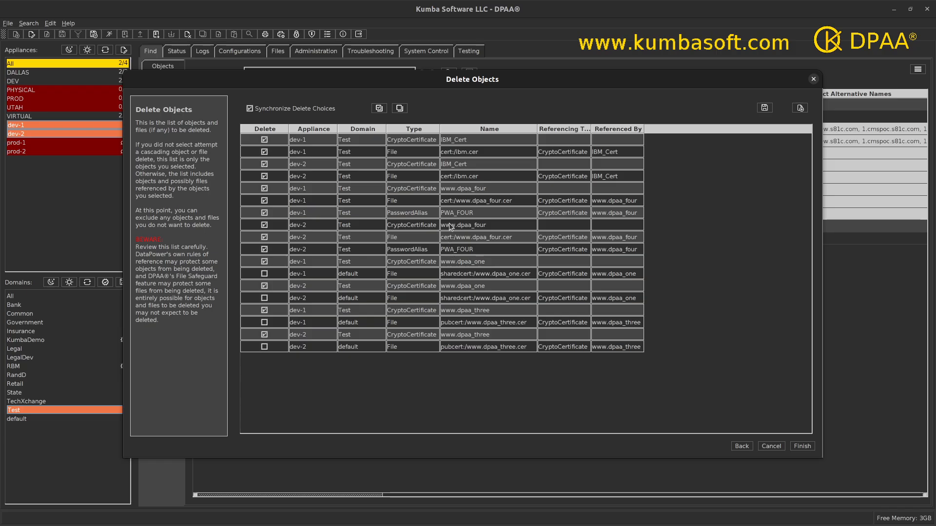
- Exclude the PWA_FOUR password alias on both appliances, and re-include each one individually with synchronized delete choices temporarily off
left_click(264, 213)
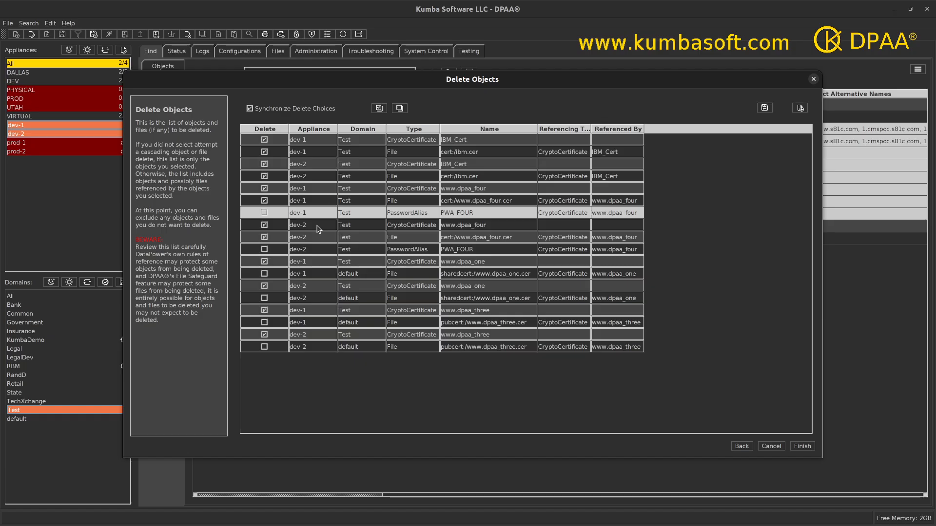
left_click(250, 109)
left_click(470, 250)
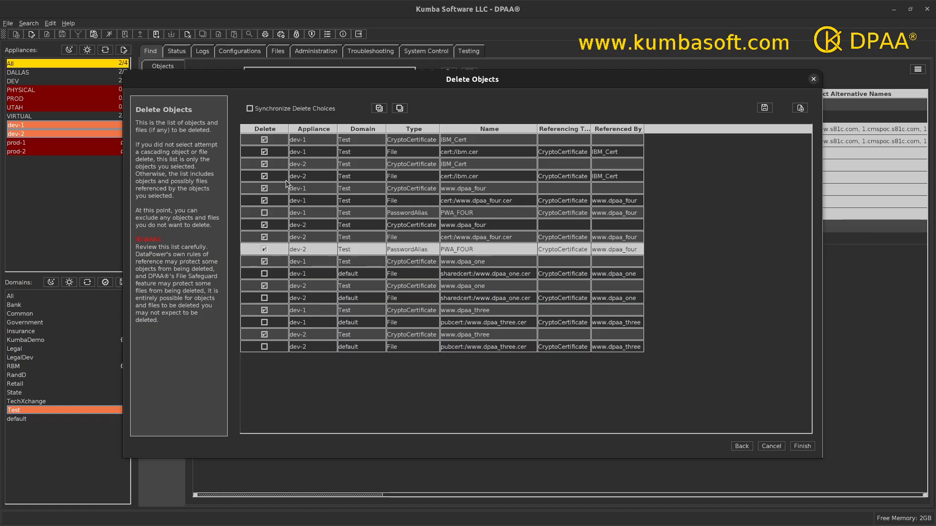
left_click(265, 214)
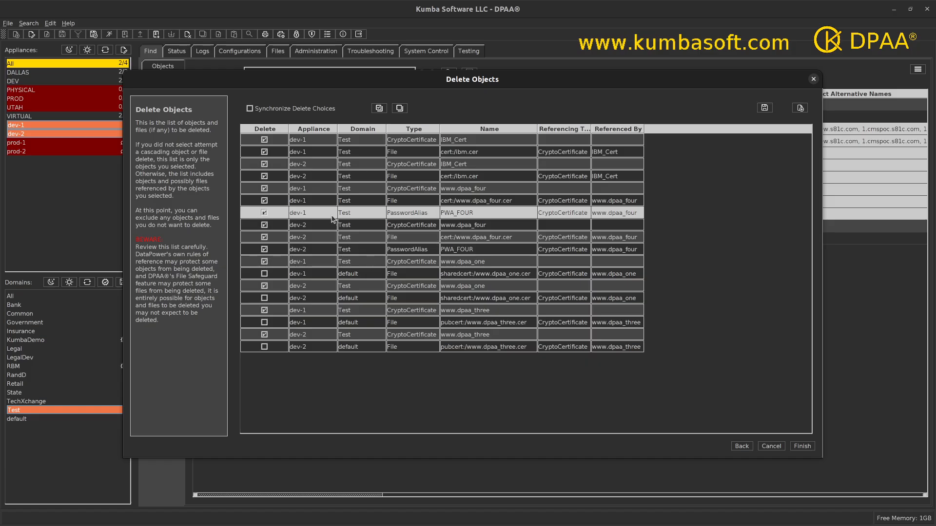
left_click(250, 109)
left_click(265, 274)
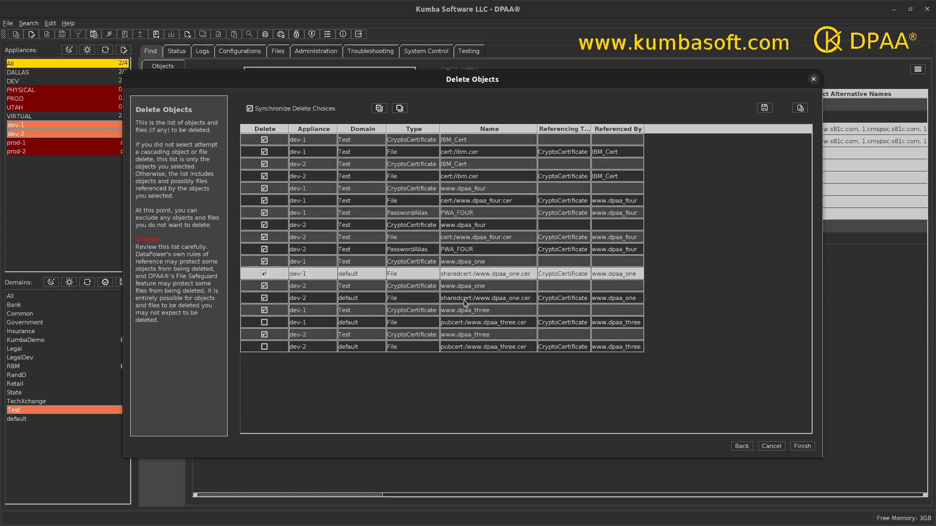
left_click(264, 322)
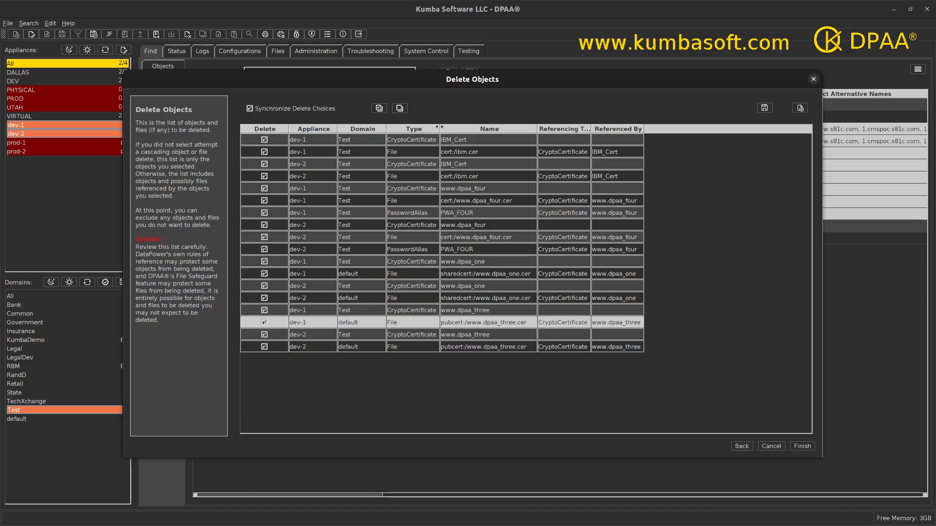
left_click_drag(448, 127, 467, 127)
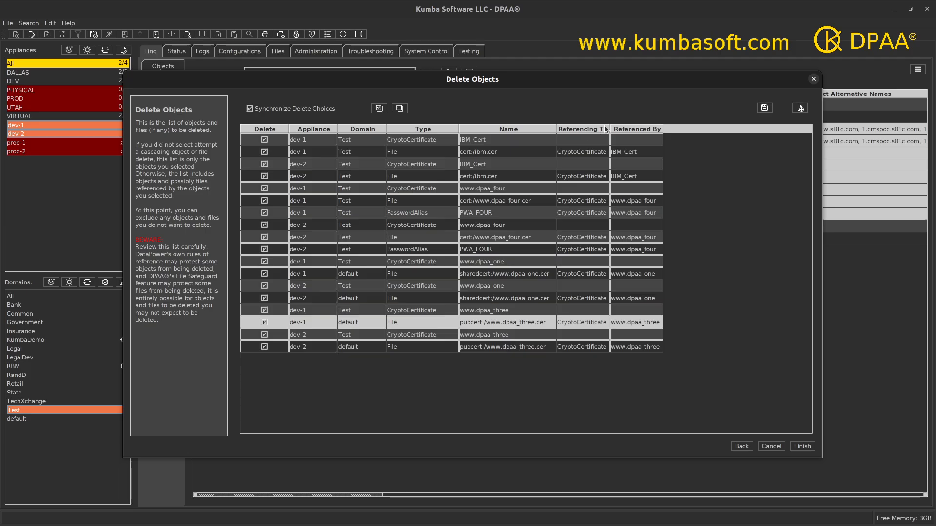
left_click_drag(618, 128, 627, 128)
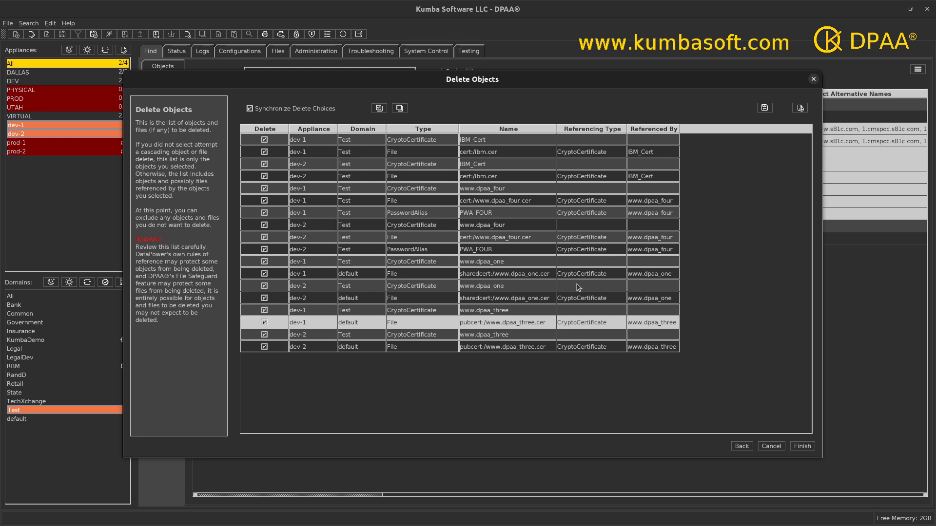
left_click(801, 447)
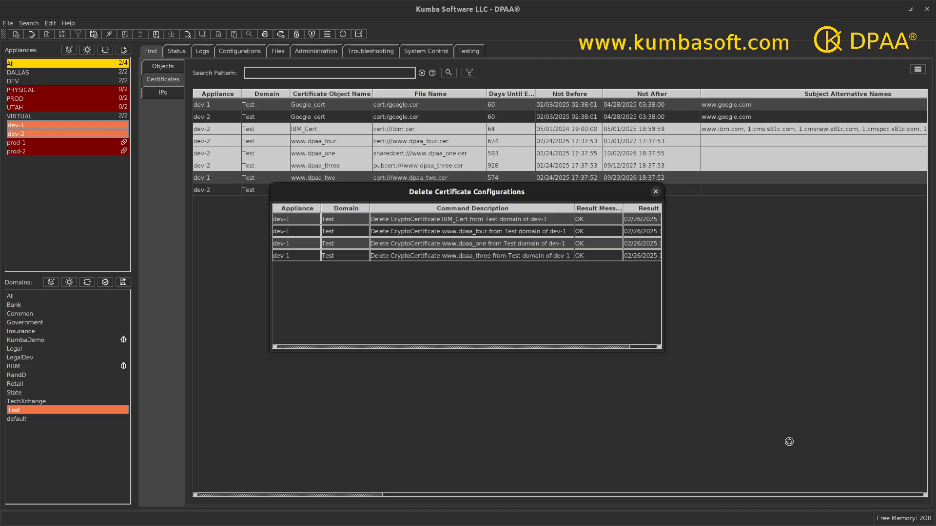
left_click_drag(665, 355, 759, 455)
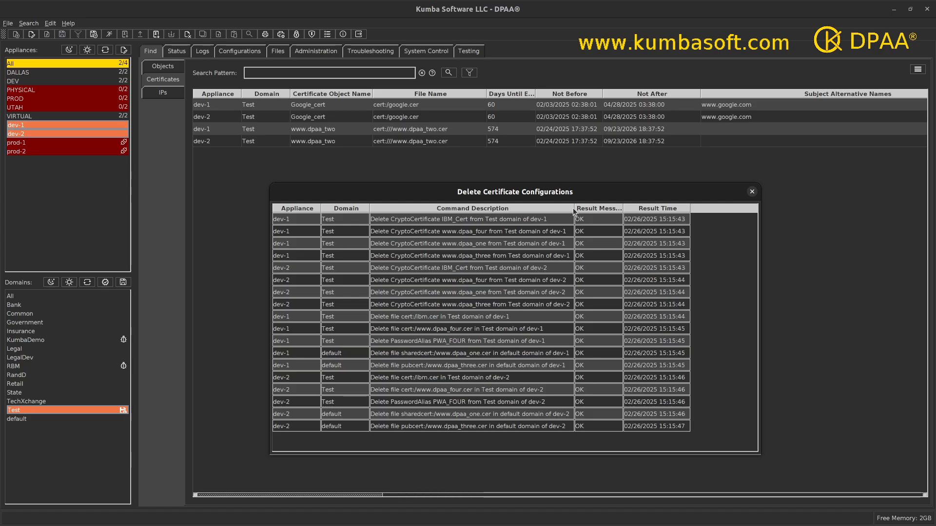
left_click_drag(574, 211, 586, 210)
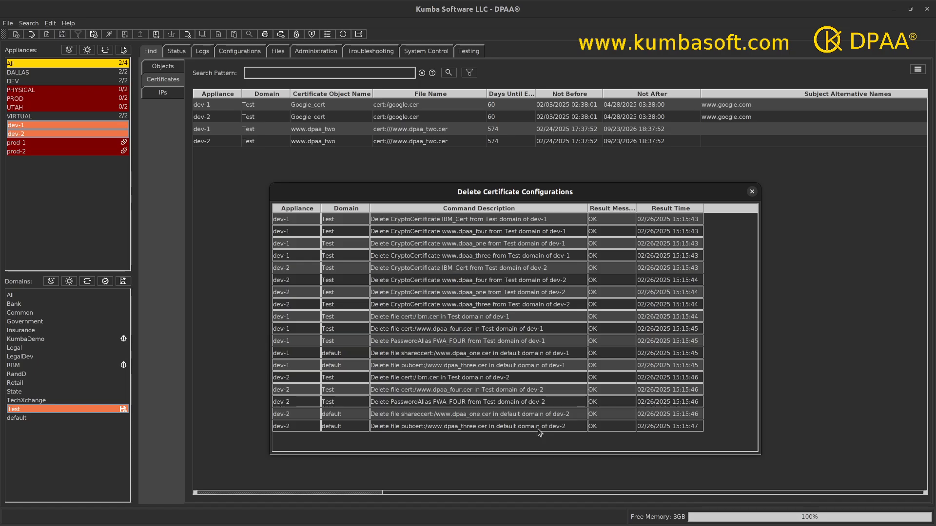
left_click(752, 191)
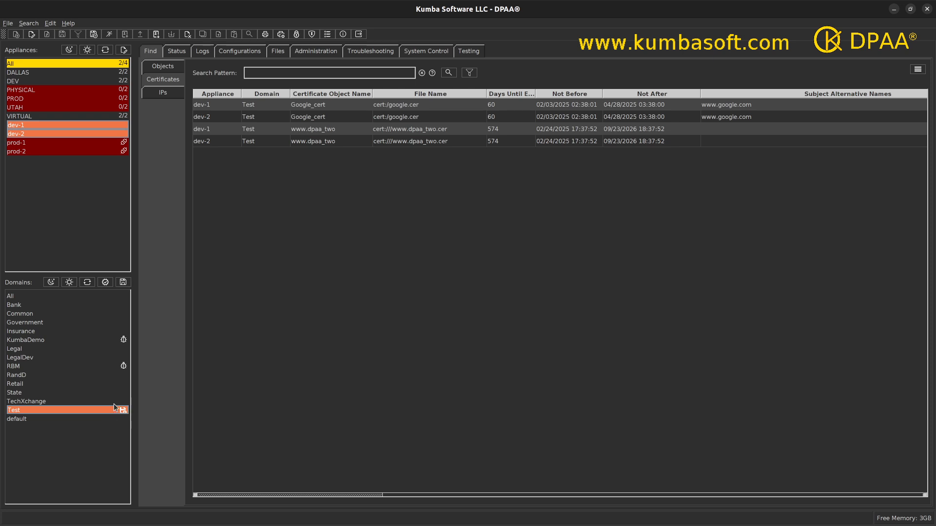
- Save the configuration of the Test domain on dev-1 and dev-2 and dismiss the save results
left_click(123, 283)
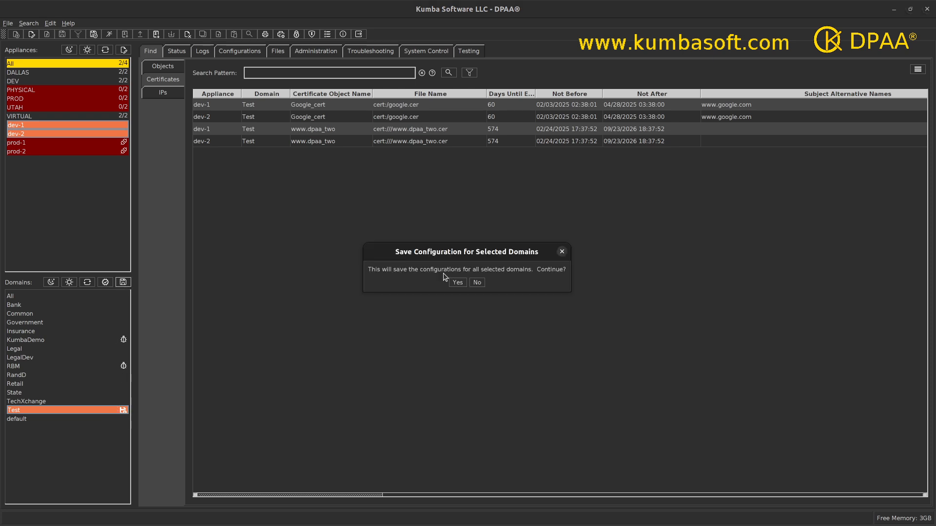
left_click(457, 283)
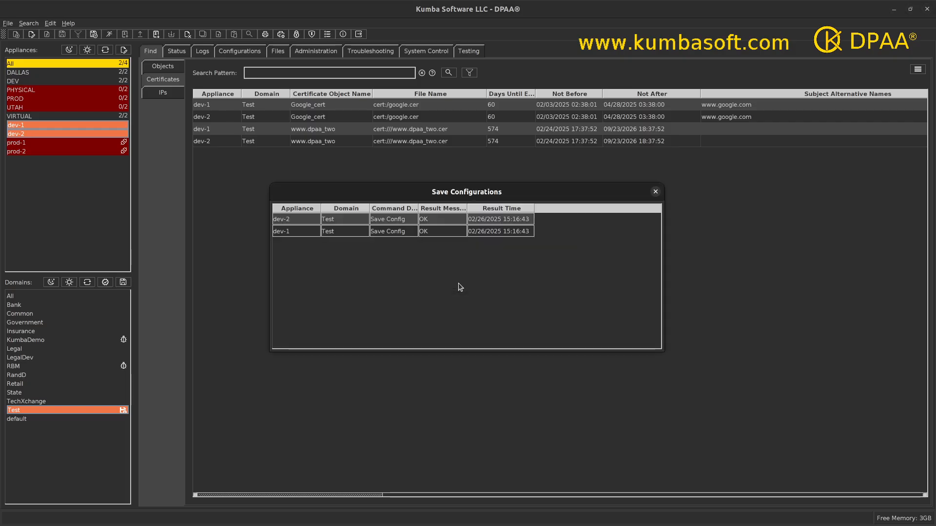
left_click(655, 192)
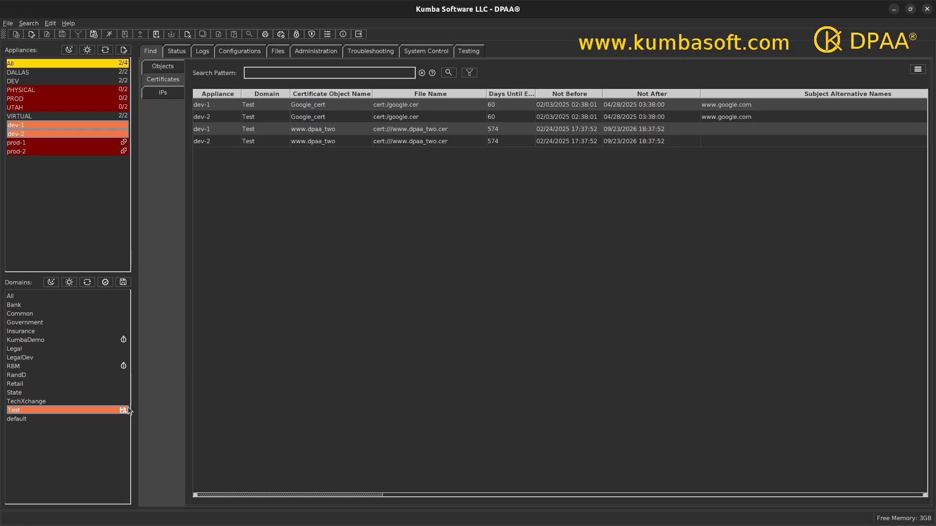